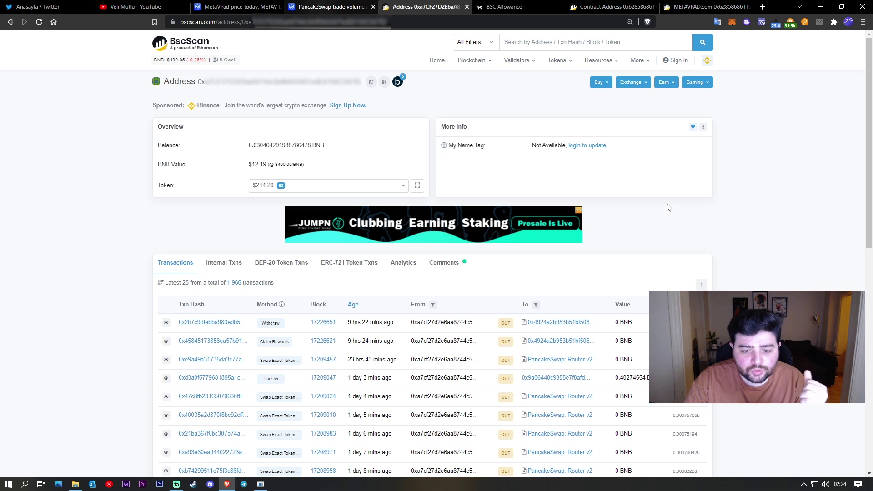
- Browse the wallet's BEP-20 token list, examine the unknown tokens' pages for warnings, and close the flagged ERC-TOKEN page
{"action": "left_click", "coordinate": [403, 189]}
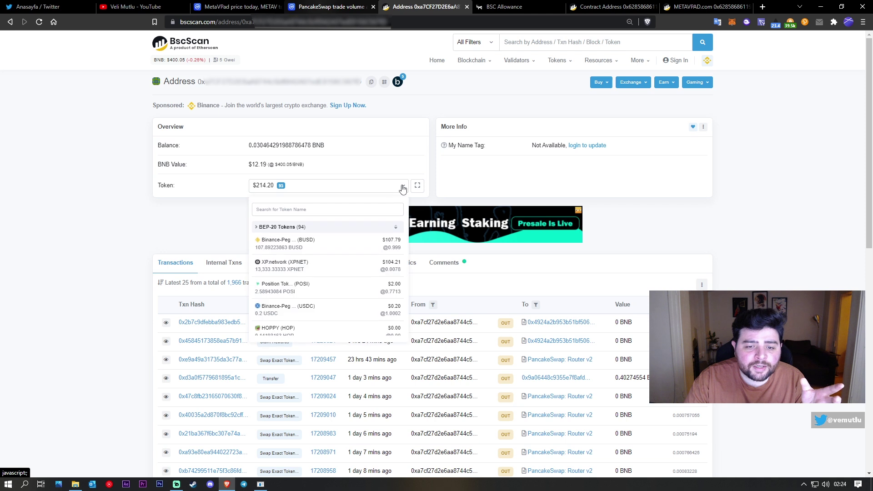
{"action": "scroll", "coordinate": [343, 257], "scroll_direction": "down", "scroll_amount": 3}
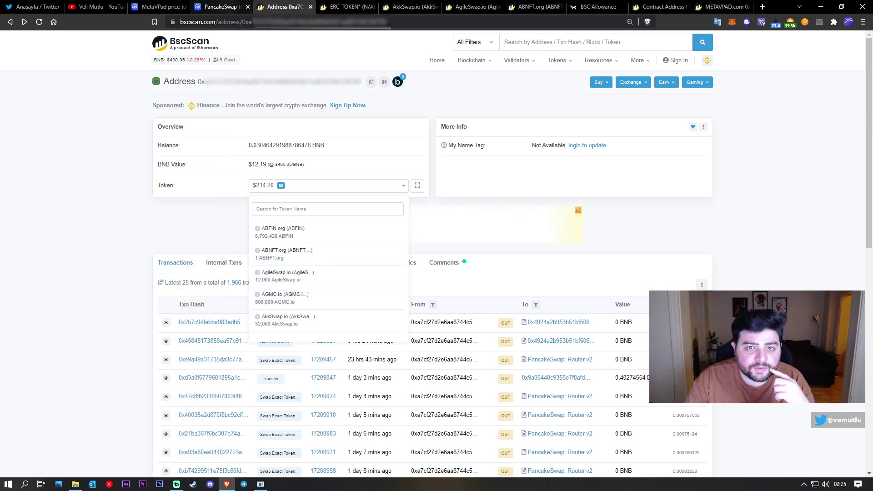
{"action": "key", "text": "ctrl+Tab"}
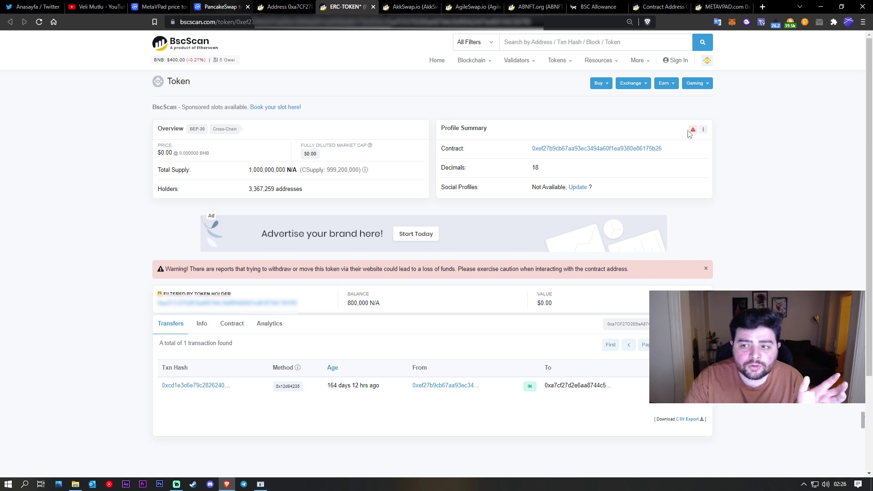
{"action": "mouse_move", "coordinate": [693, 137]}
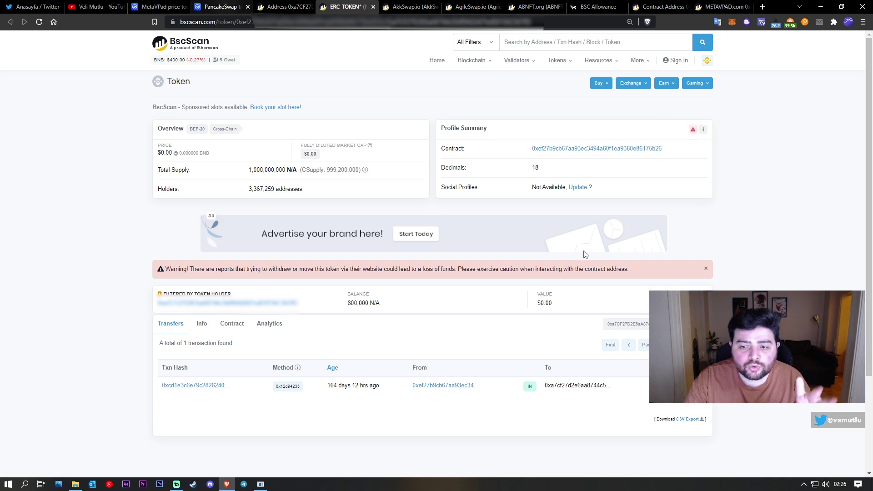
{"action": "left_click", "coordinate": [374, 7]}
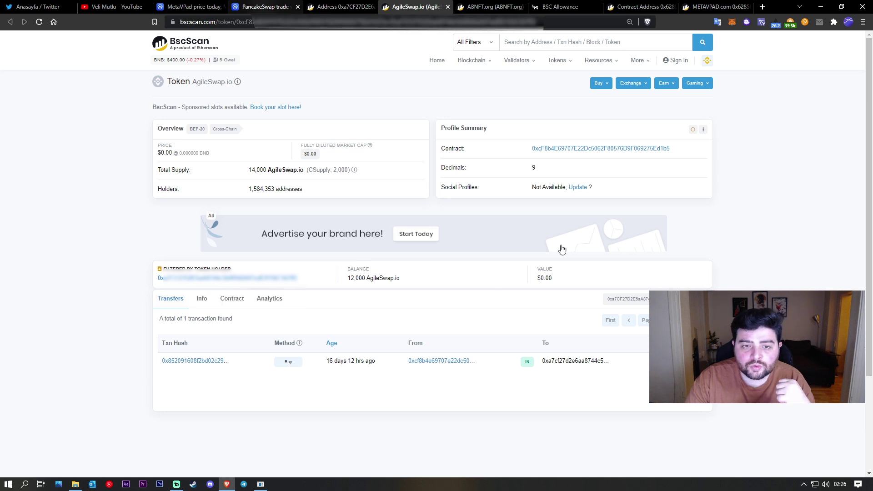
{"action": "mouse_move", "coordinate": [310, 156]}
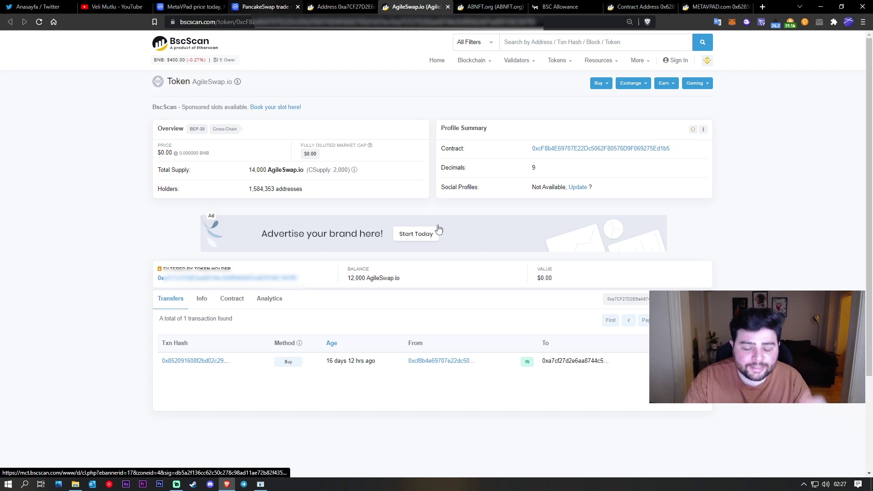
- Open poocoin.app in a new tab and view the AgileSwap.io price chart using the token's contract address
{"action": "key", "text": "ctrl+t"}
{"action": "type", "text": "poocoin.app"}
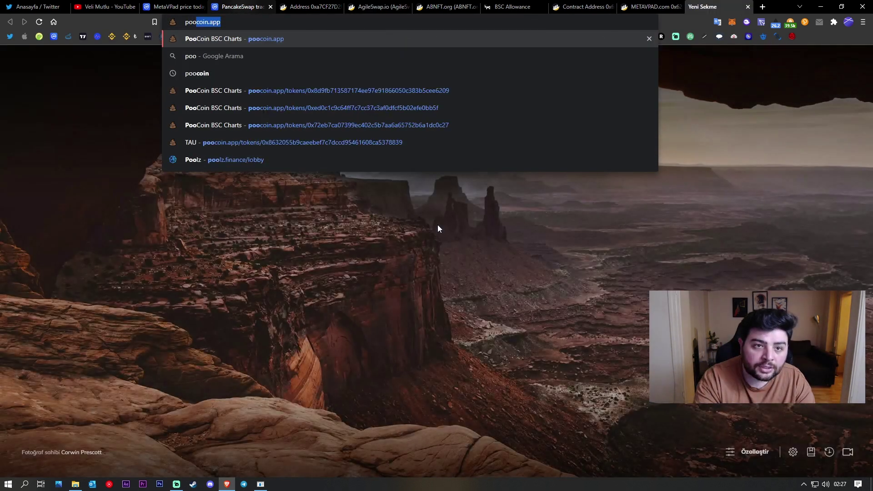
{"action": "key", "text": "Return"}
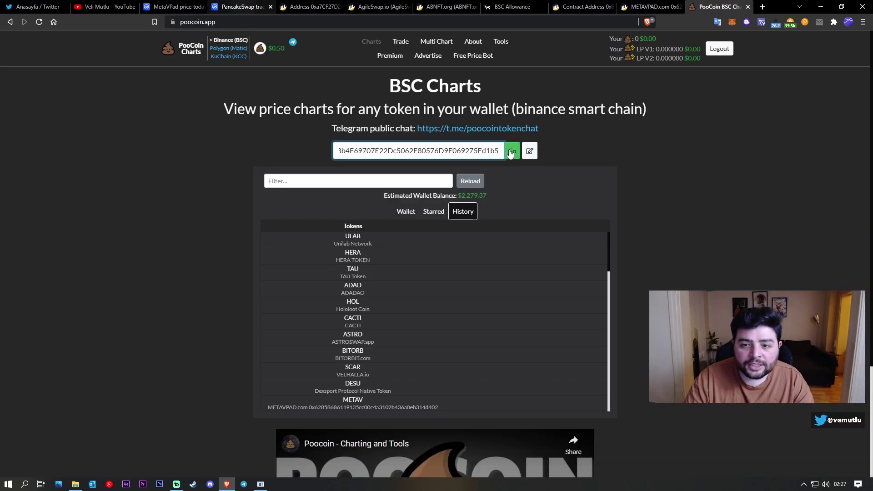
{"action": "left_click", "coordinate": [511, 153]}
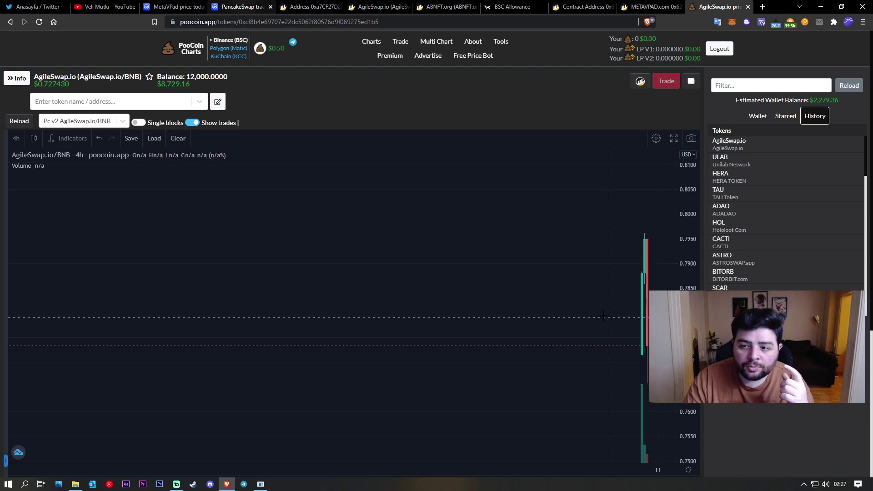
{"action": "scroll", "coordinate": [604, 316], "scroll_direction": "up", "scroll_amount": 5}
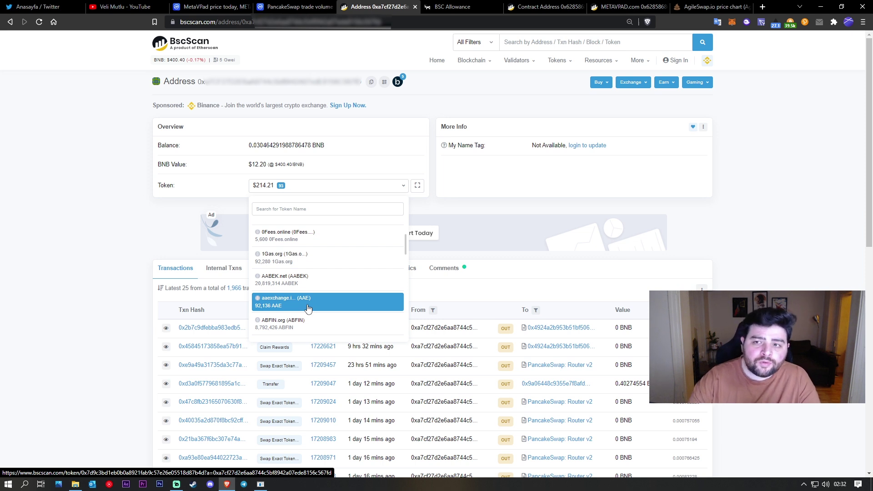
- Switch to MetaMask and review the sites connected to the account, along with their disconnect options
{"action": "left_click", "coordinate": [758, 111]}
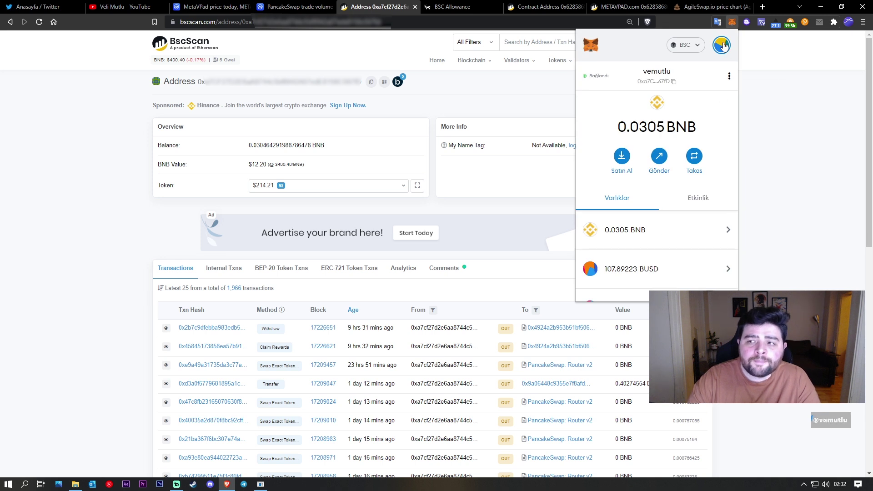
{"action": "left_click", "coordinate": [730, 77]}
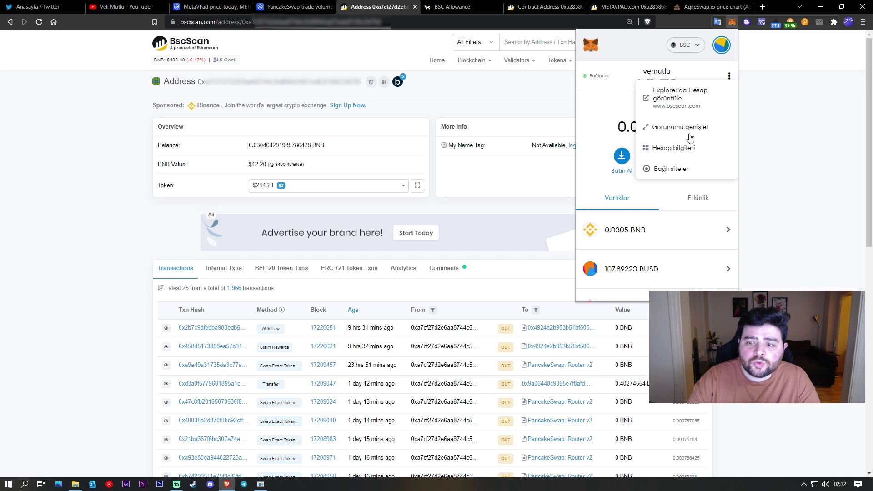
{"action": "left_click", "coordinate": [670, 172]}
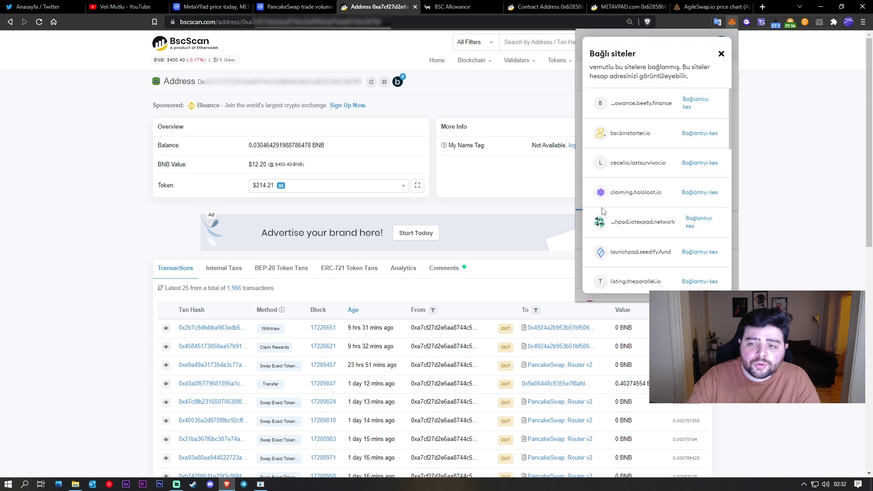
{"action": "left_click", "coordinate": [702, 136]}
{"action": "left_click", "coordinate": [694, 198]}
{"action": "left_click", "coordinate": [732, 22]}
- Look up the wallet address in BscScan's Token Approvals checker
{"action": "left_click", "coordinate": [193, 44]}
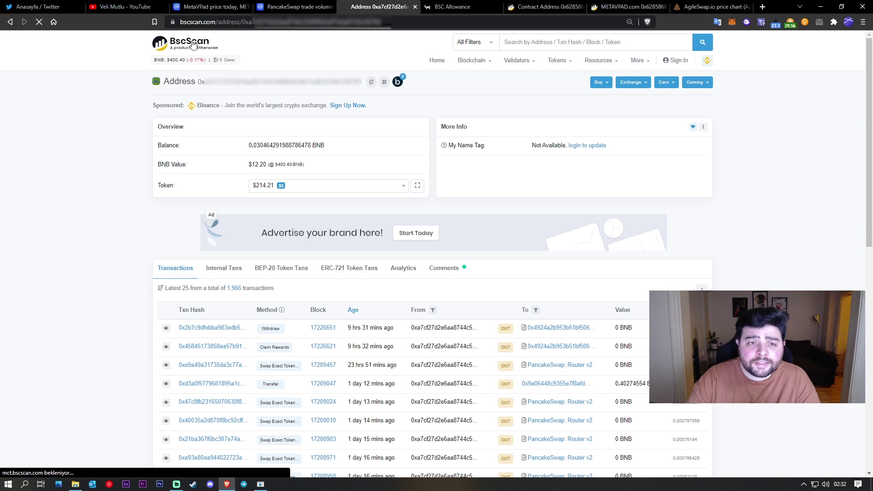
{"action": "mouse_move", "coordinate": [636, 42]}
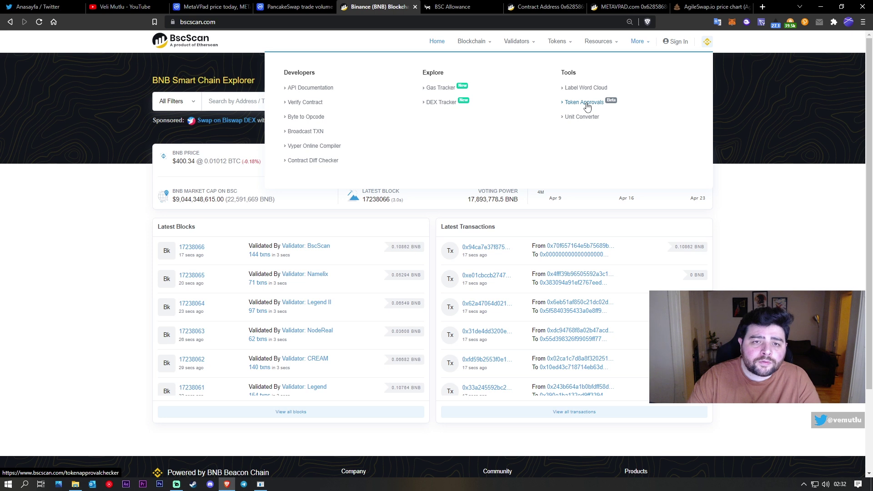
{"action": "left_click", "coordinate": [587, 106]}
{"action": "left_click", "coordinate": [233, 125]}
{"action": "key", "text": "ctrl+v"}
{"action": "left_click", "coordinate": [422, 131]}
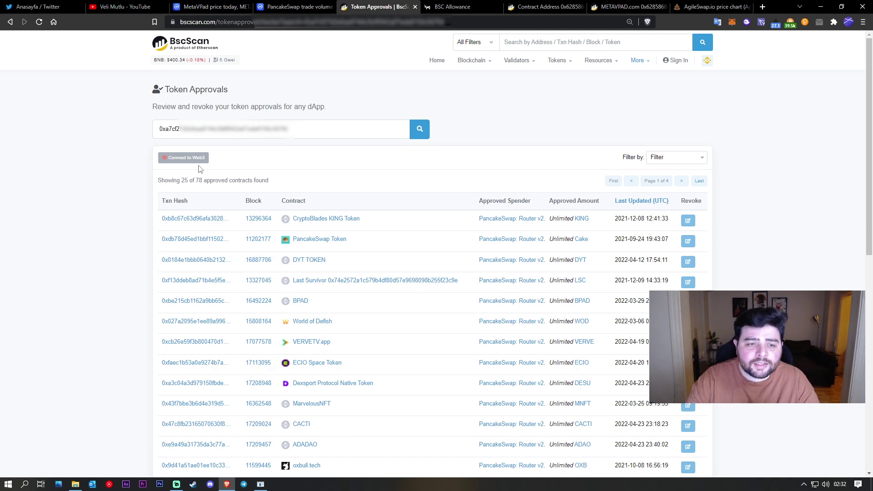
- Connect the MetaMask wallet to the Token Approvals page and accept the beta feature notice
{"action": "left_click", "coordinate": [185, 159]}
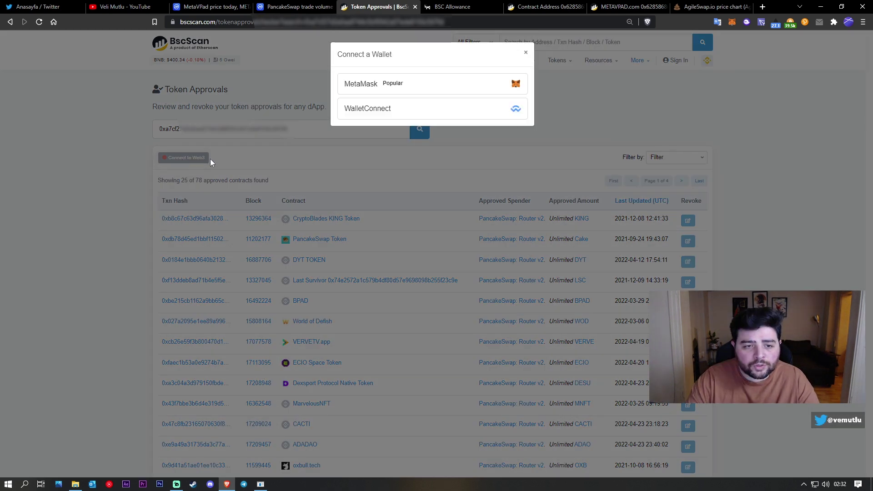
{"action": "left_click", "coordinate": [418, 87]}
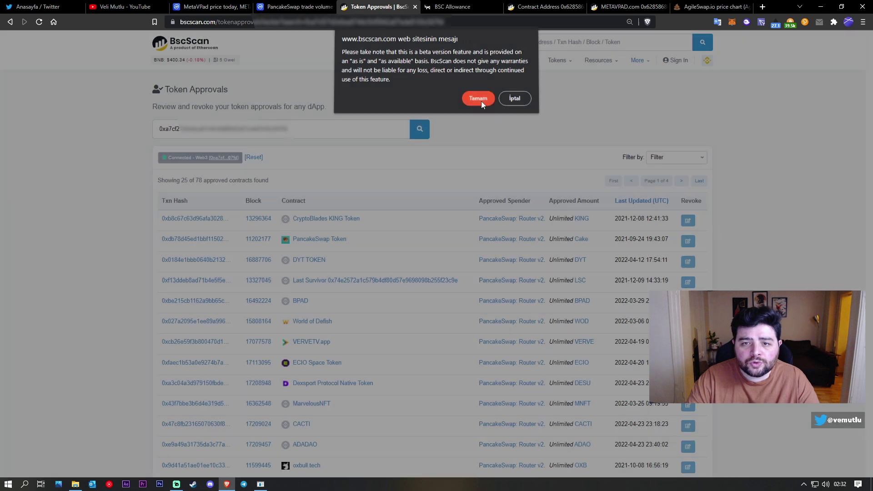
{"action": "left_click", "coordinate": [477, 100]}
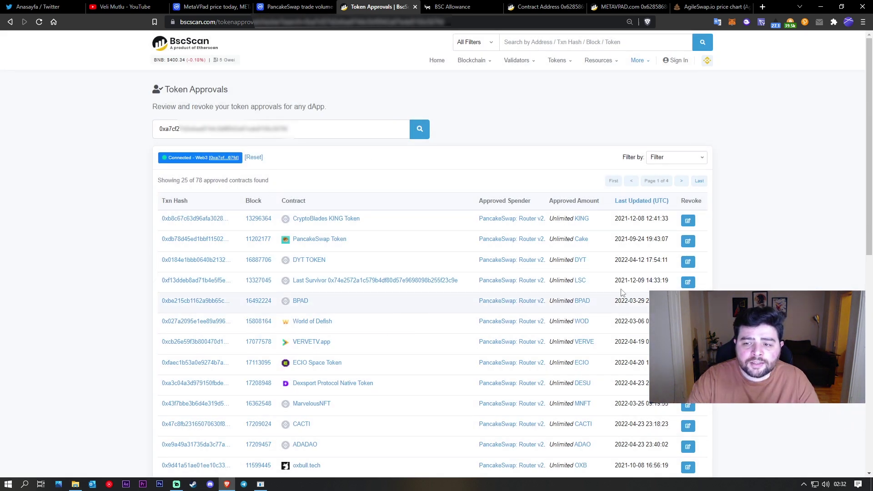
- Examine the wallet's approved contracts, their spenders and amounts, and the tokens available for filtering the approvals
{"action": "scroll", "coordinate": [493, 272], "scroll_direction": "down", "scroll_amount": 2}
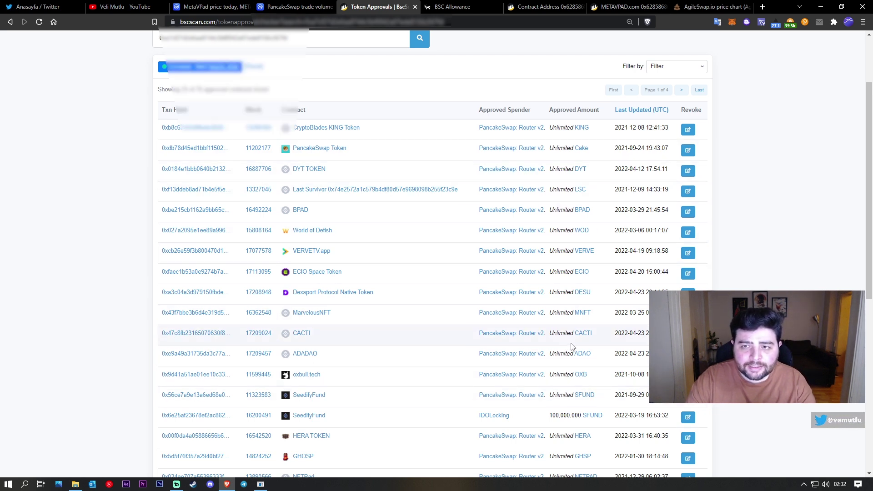
{"action": "scroll", "coordinate": [587, 246], "scroll_direction": "up", "scroll_amount": 2}
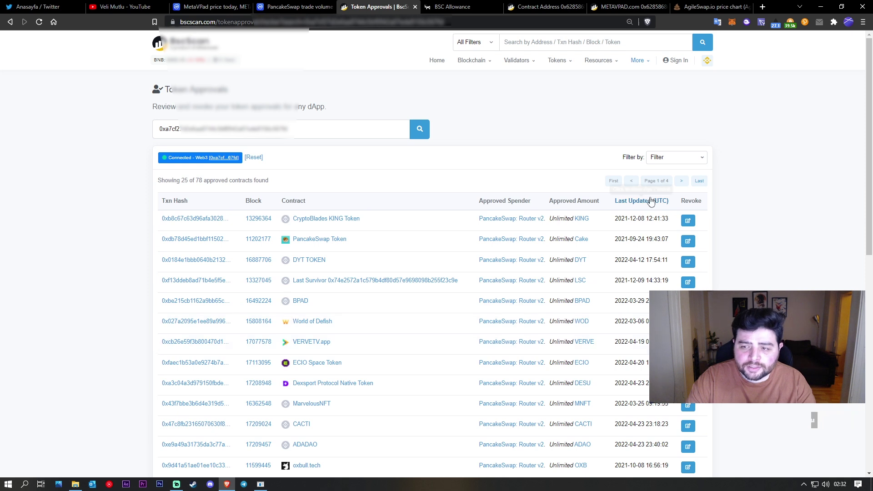
{"action": "left_click", "coordinate": [672, 159]}
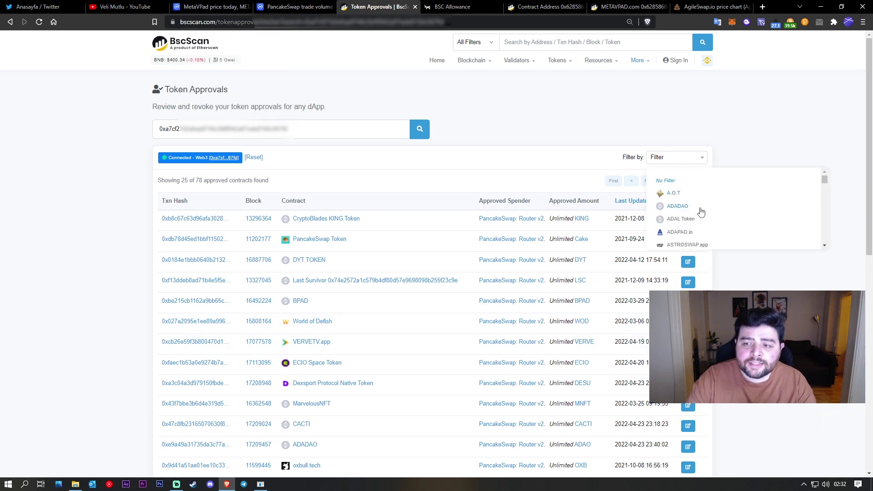
{"action": "scroll", "coordinate": [700, 212], "scroll_direction": "down", "scroll_amount": 3}
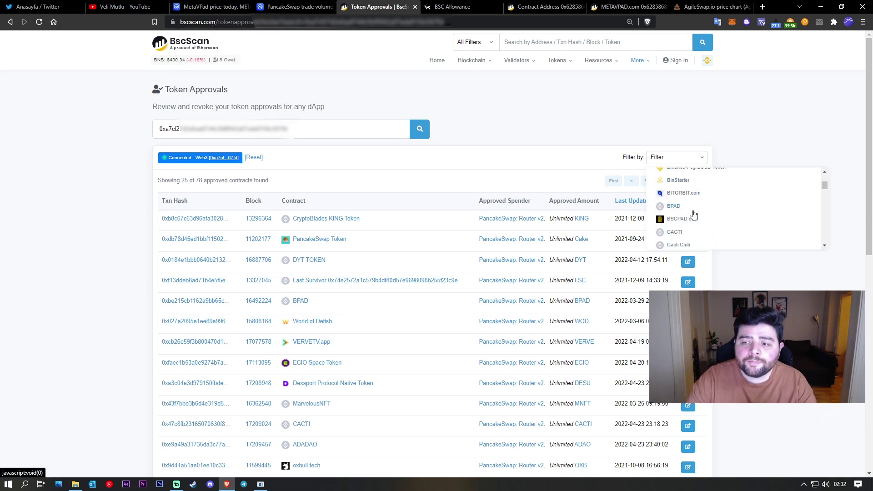
{"action": "scroll", "coordinate": [694, 215], "scroll_direction": "down", "scroll_amount": 5}
{"action": "left_click", "coordinate": [732, 159]}
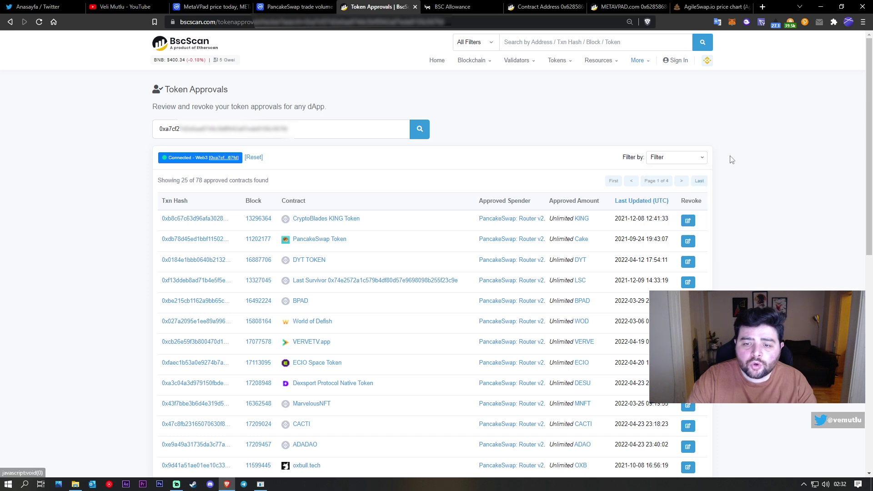
{"action": "scroll", "coordinate": [723, 227], "scroll_direction": "down", "scroll_amount": 3}
{"action": "scroll", "coordinate": [713, 280], "scroll_direction": "up", "scroll_amount": 2}
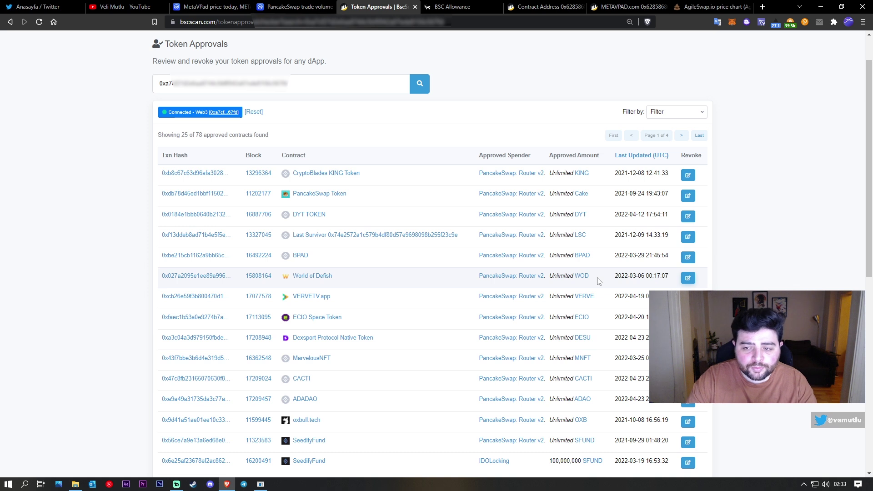
- Start revoking the PancakeSwap Router v2 approval for World of Defish (WOD) and open the permission for editing in MetaMask
{"action": "left_click", "coordinate": [688, 279]}
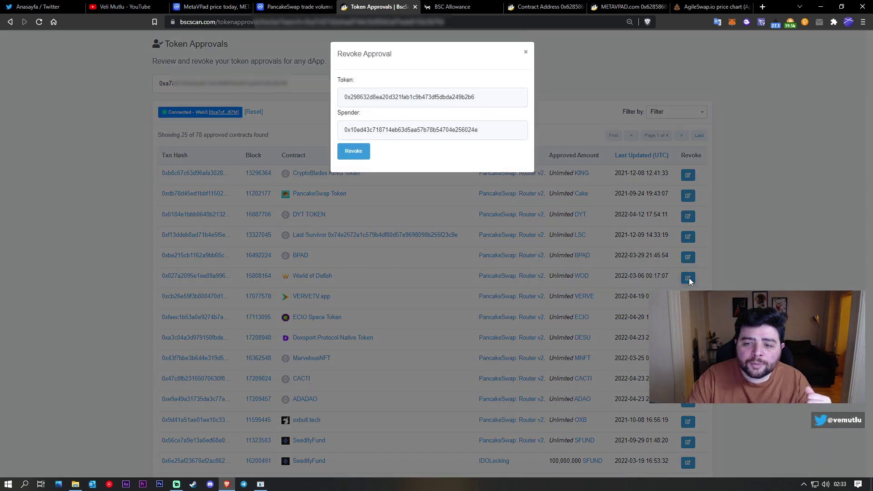
{"action": "left_click", "coordinate": [354, 153]}
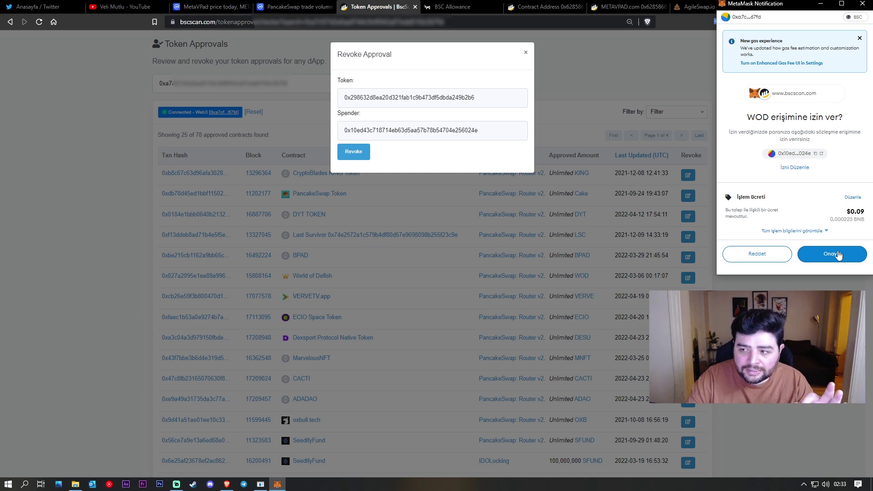
{"action": "left_click", "coordinate": [797, 168]}
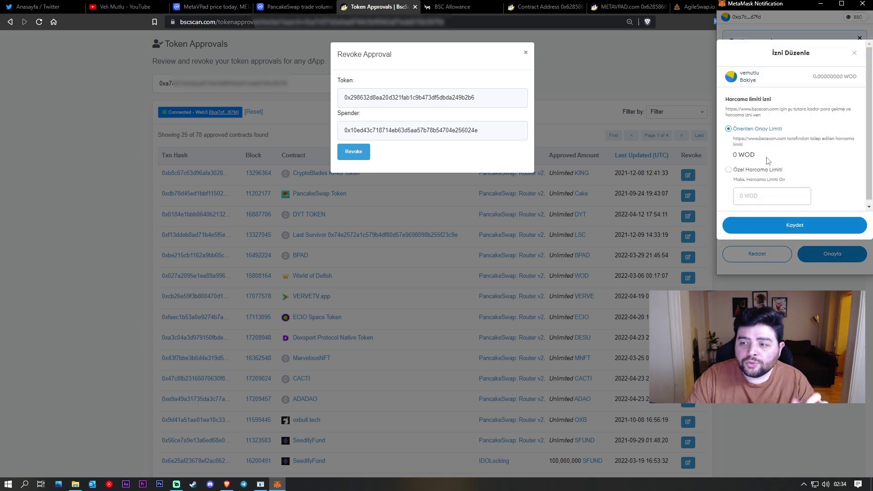
- Try a custom spending limit of 100 WOD in the permission, and close the editor without saving
{"action": "left_click", "coordinate": [729, 170]}
{"action": "left_click", "coordinate": [750, 200]}
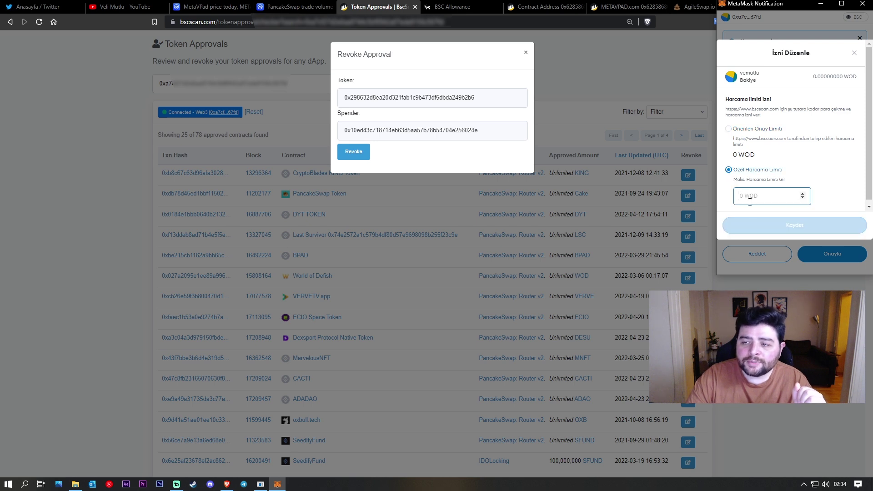
{"action": "type", "text": "100"}
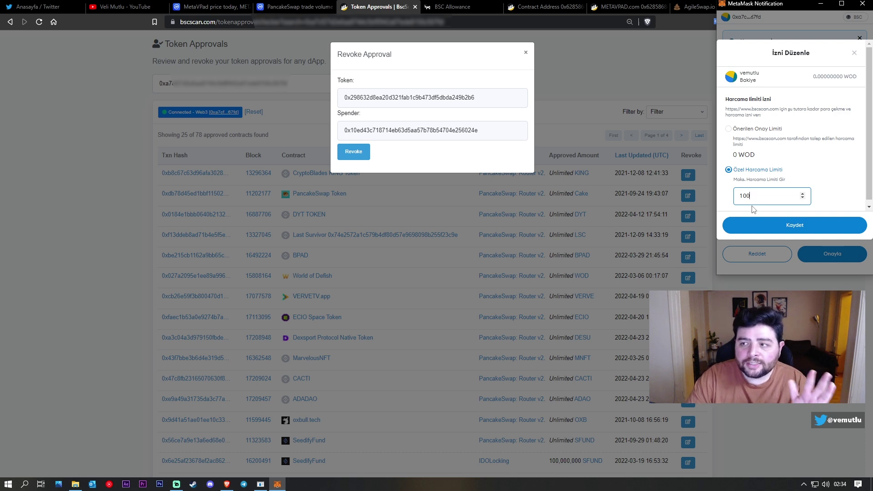
{"action": "left_click", "coordinate": [731, 133]}
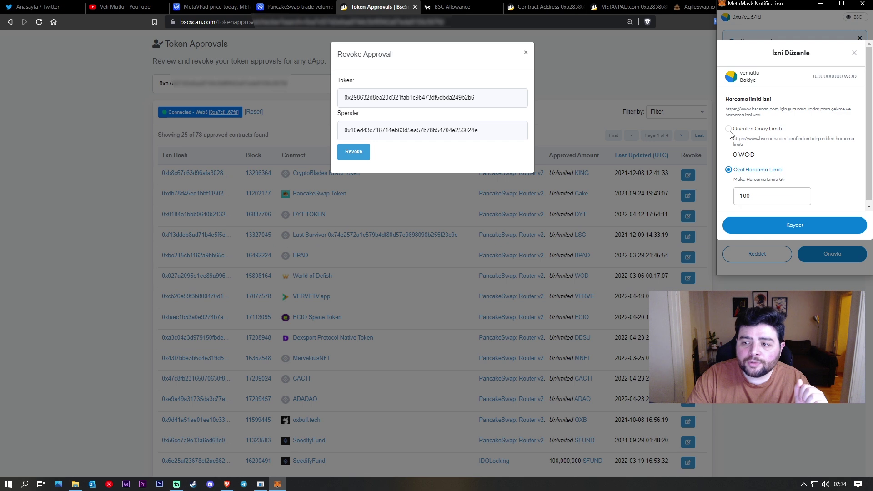
{"action": "left_click", "coordinate": [855, 54]}
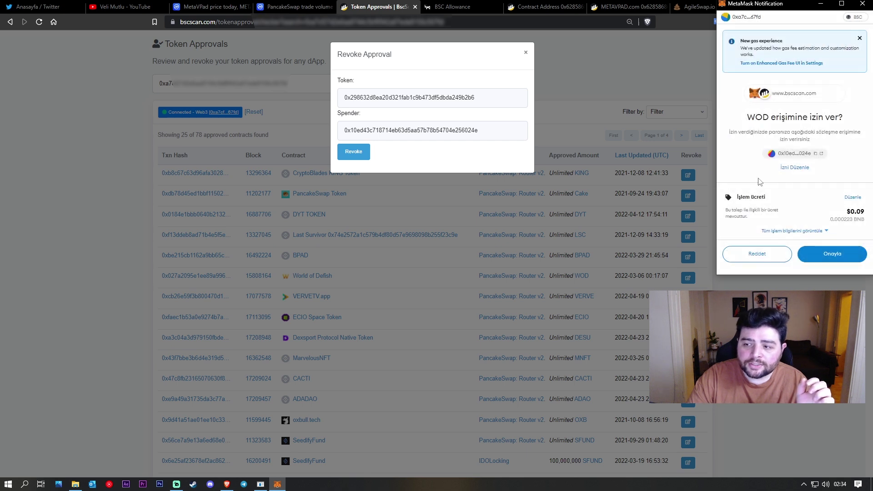
- Reject the pending WOD permission request in MetaMask and return to the token approvals list
{"action": "left_click", "coordinate": [831, 255]}
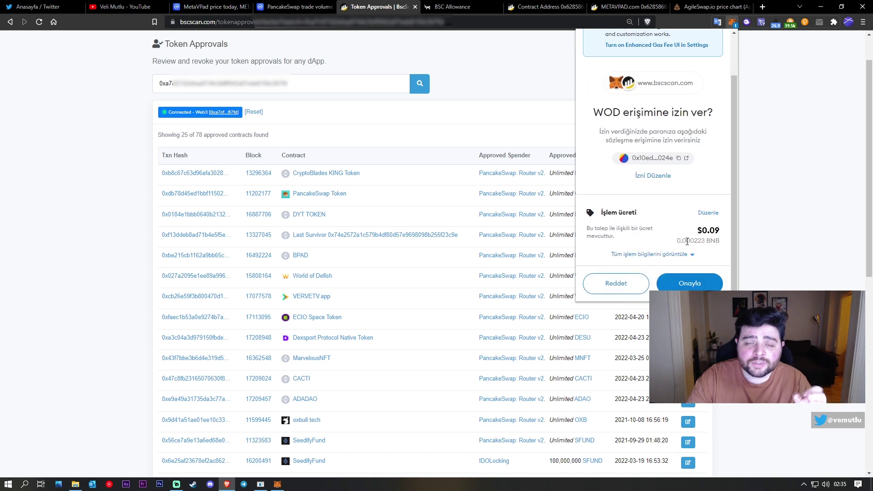
{"action": "left_click", "coordinate": [611, 290]}
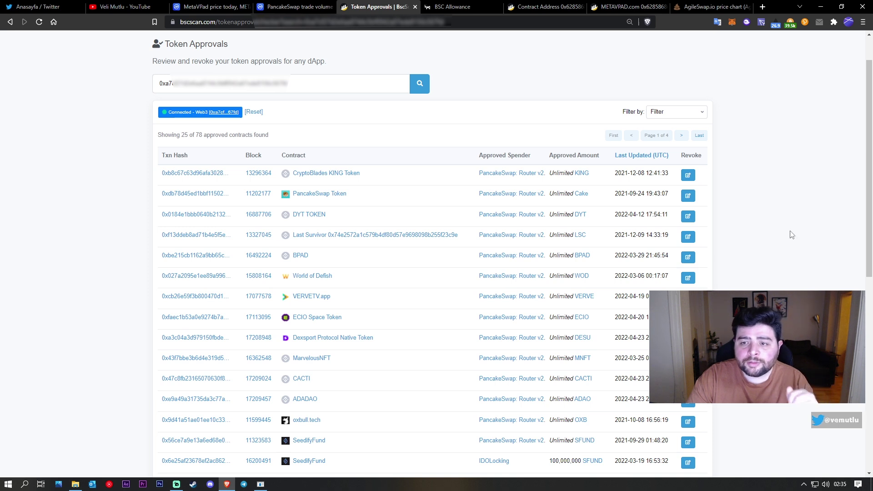
{"action": "scroll", "coordinate": [791, 235], "scroll_direction": "up", "scroll_amount": 1}
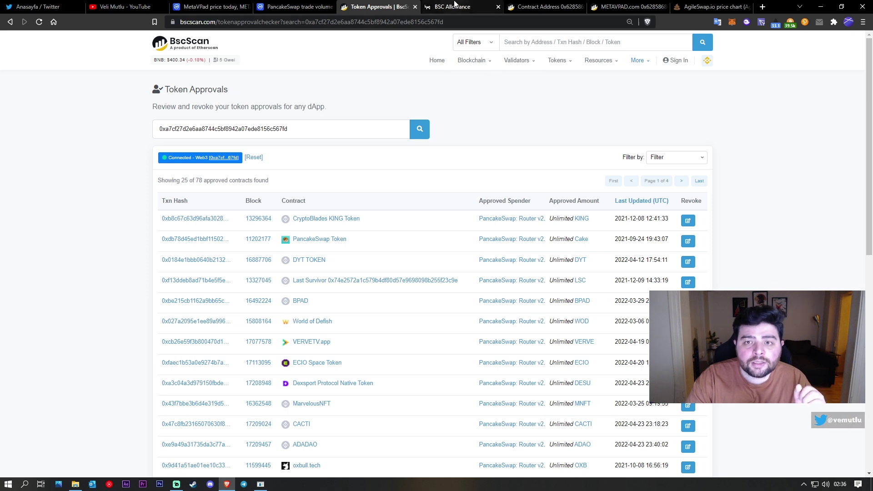
- On beefy.finance's BSC Allowance page, start revoking the fourth listed allowance and inspect the BSCPAD spending limit in MetaMask without saving or confirming
{"action": "left_click", "coordinate": [455, 6]}
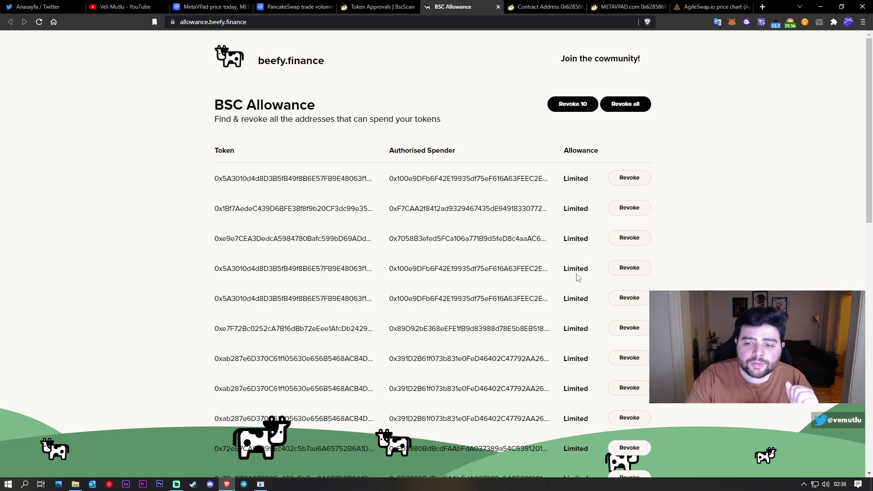
{"action": "left_click", "coordinate": [629, 268]}
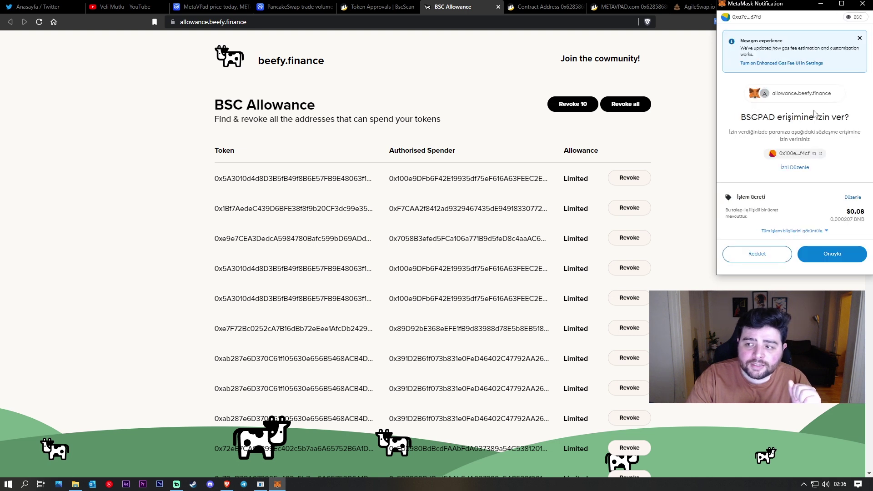
{"action": "left_click", "coordinate": [794, 167]}
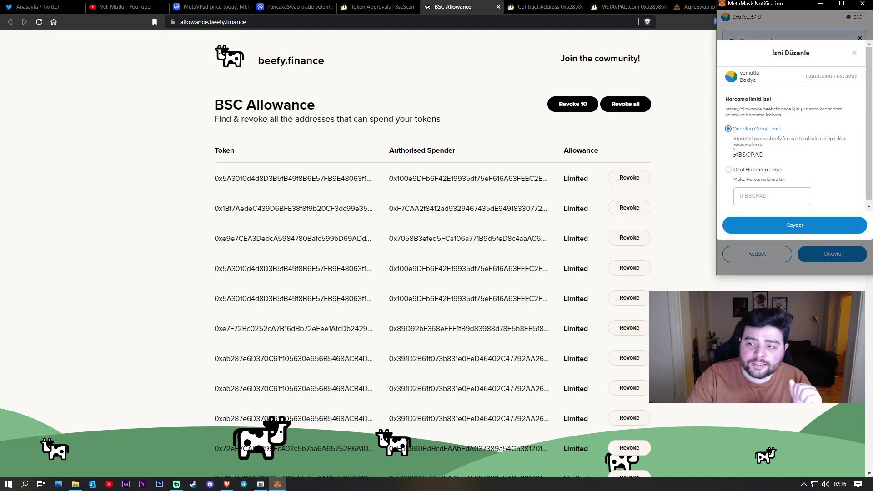
{"action": "left_click", "coordinate": [855, 53]}
{"action": "left_click", "coordinate": [658, 134]}
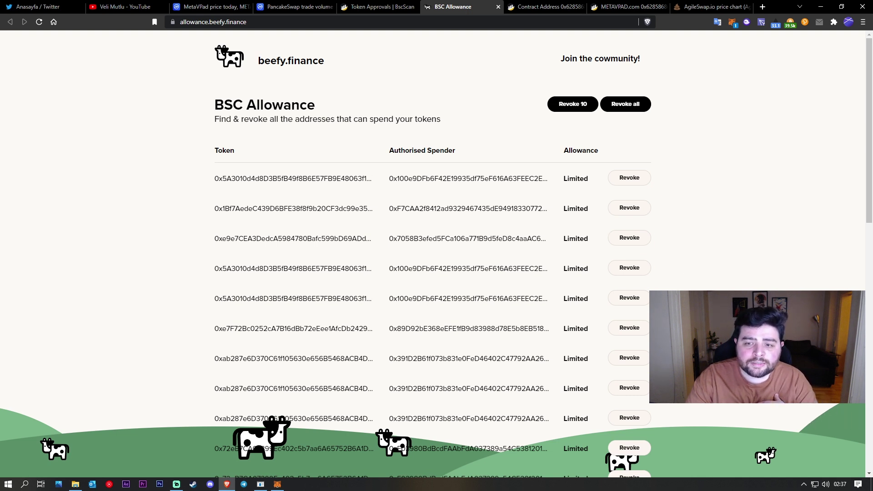
- Inspect the first listed token's contract on BscScan, and review the pending BSCPAD permission request in MetaMask from the allowance page
{"action": "scroll", "coordinate": [570, 303], "scroll_direction": "down", "scroll_amount": 1}
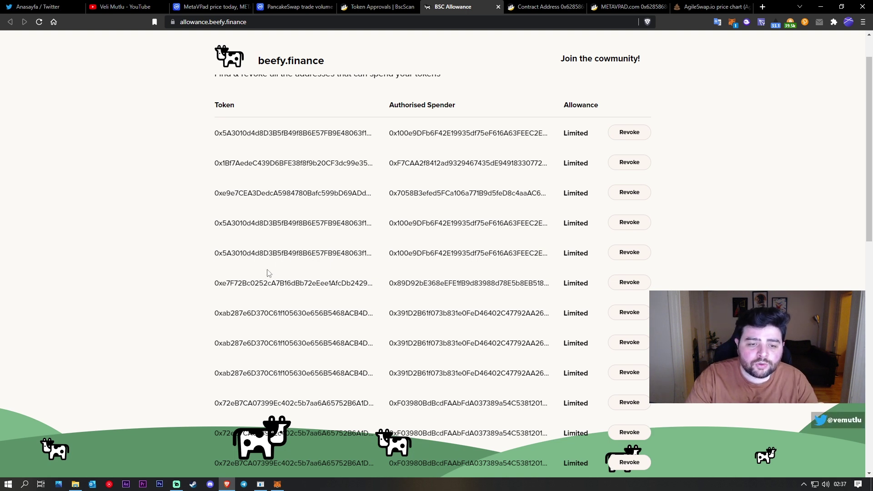
{"action": "left_click", "coordinate": [265, 134]}
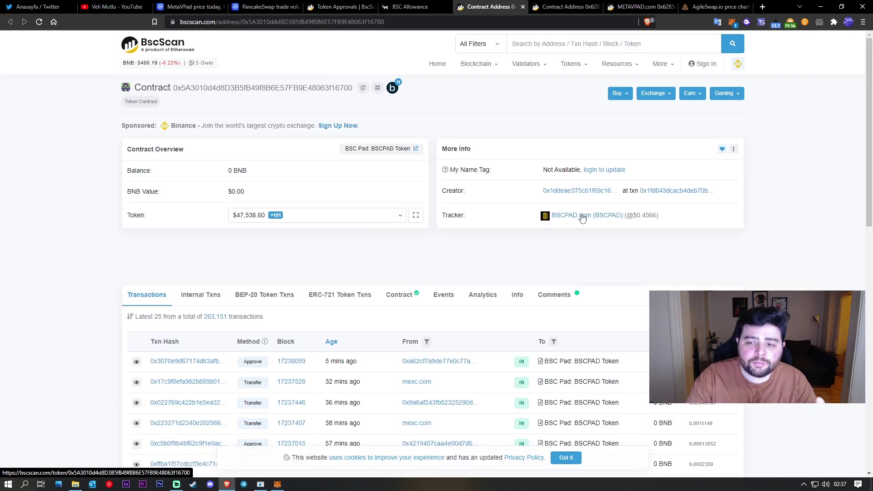
{"action": "middle_click", "coordinate": [498, 8]}
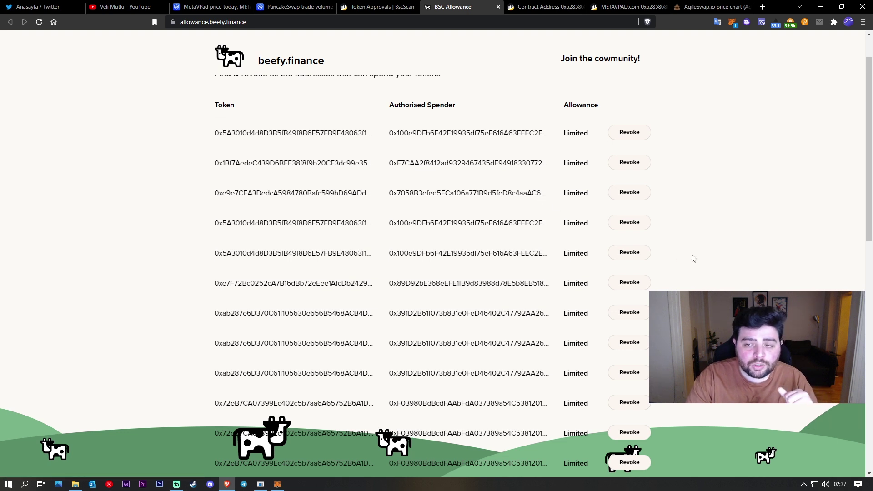
{"action": "scroll", "coordinate": [687, 227], "scroll_direction": "up", "scroll_amount": 1}
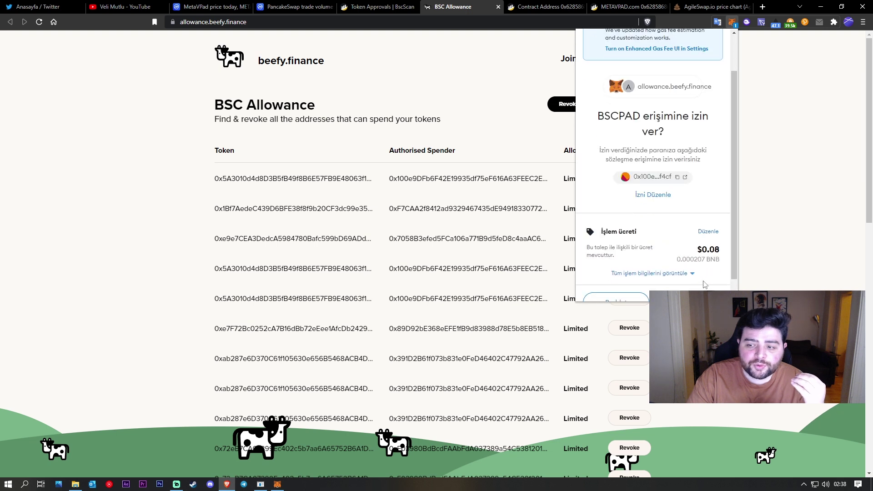
{"action": "left_click", "coordinate": [777, 256]}
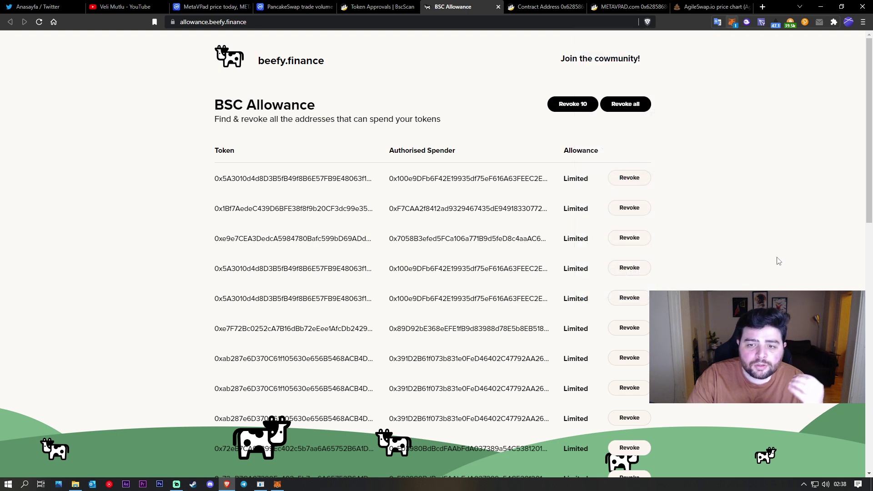